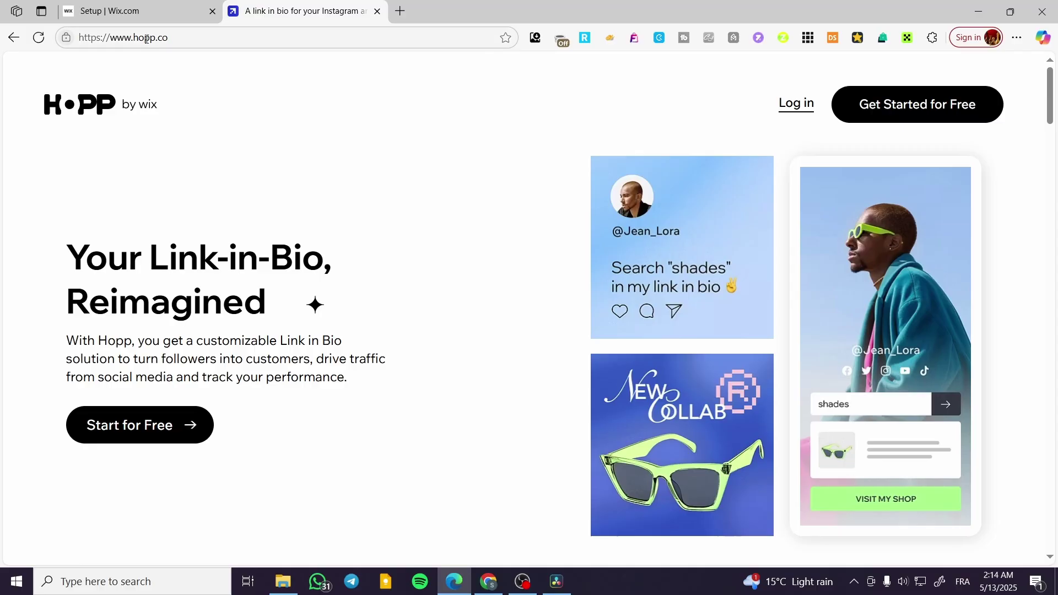
Step: Switch to the Wix site dashboard, open Hopp - Link in Bio, and get started with the suggested URL hopp.bio/jackstestsite
click(156, 9)
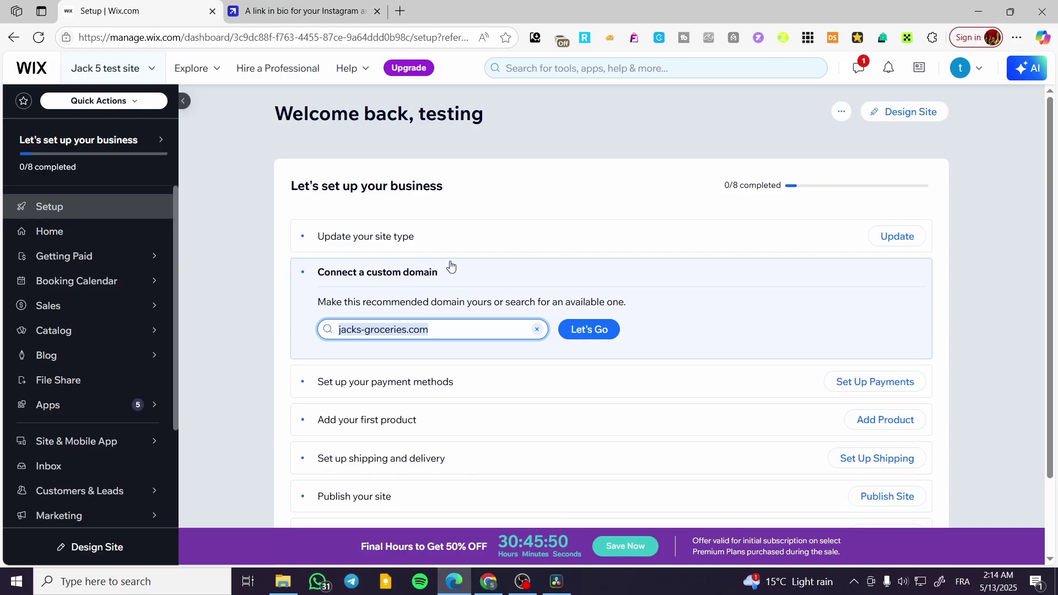
mouse_move(34, 449)
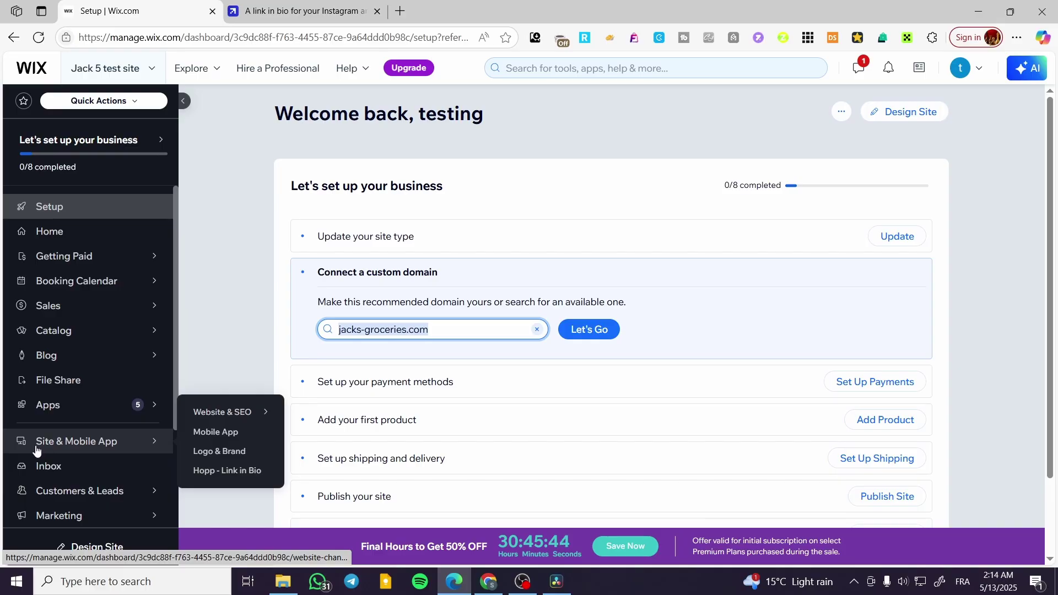
click(211, 472)
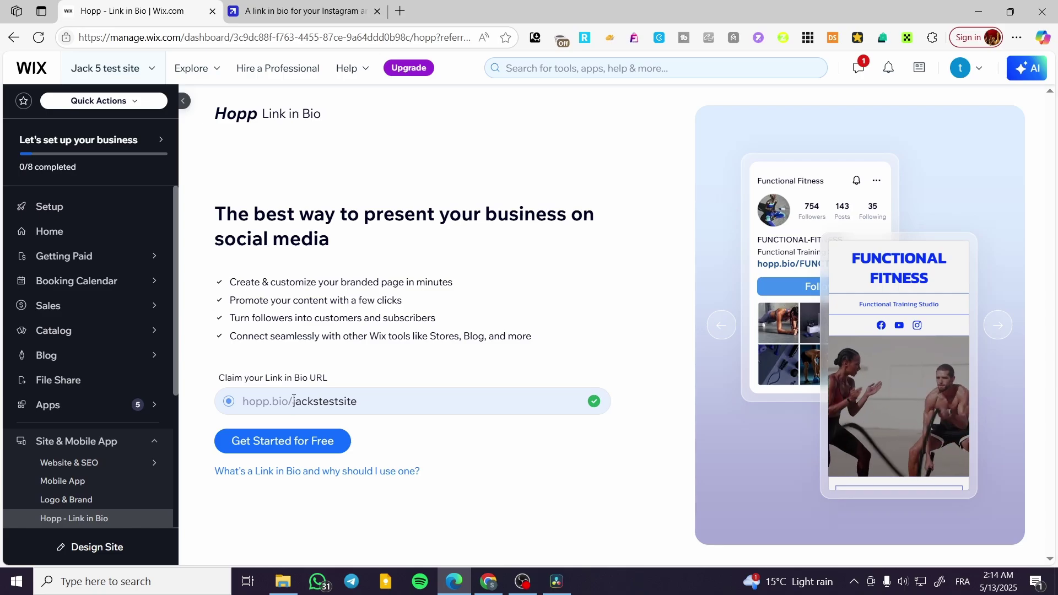
click(274, 449)
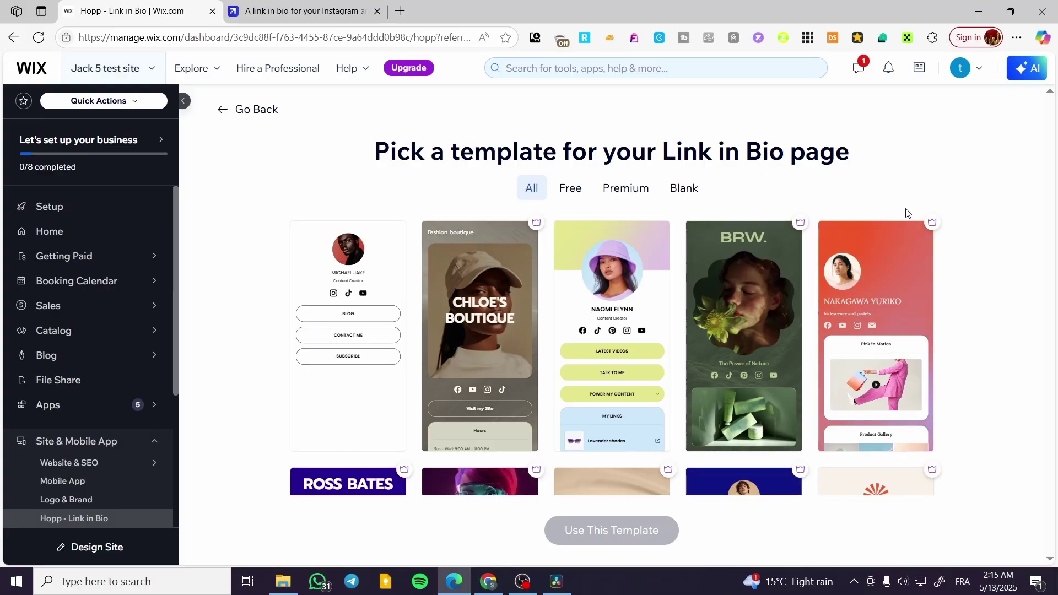
Step: Browse the Link in Bio templates, filter to the free ones, and use the cream template with a search bar and purple buttons
scroll(539, 349, down, 4)
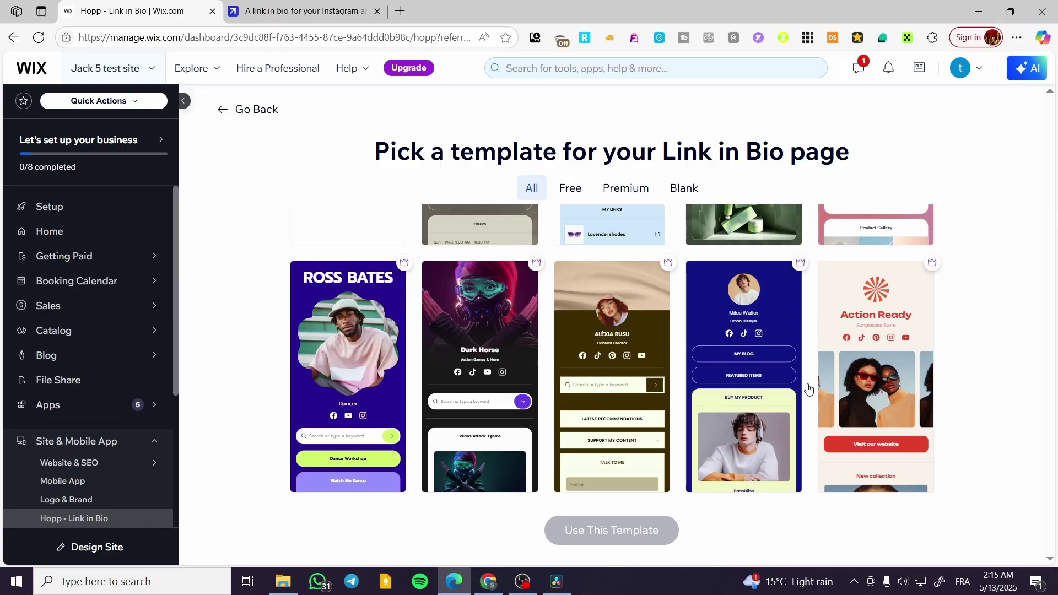
scroll(441, 370, up, 4)
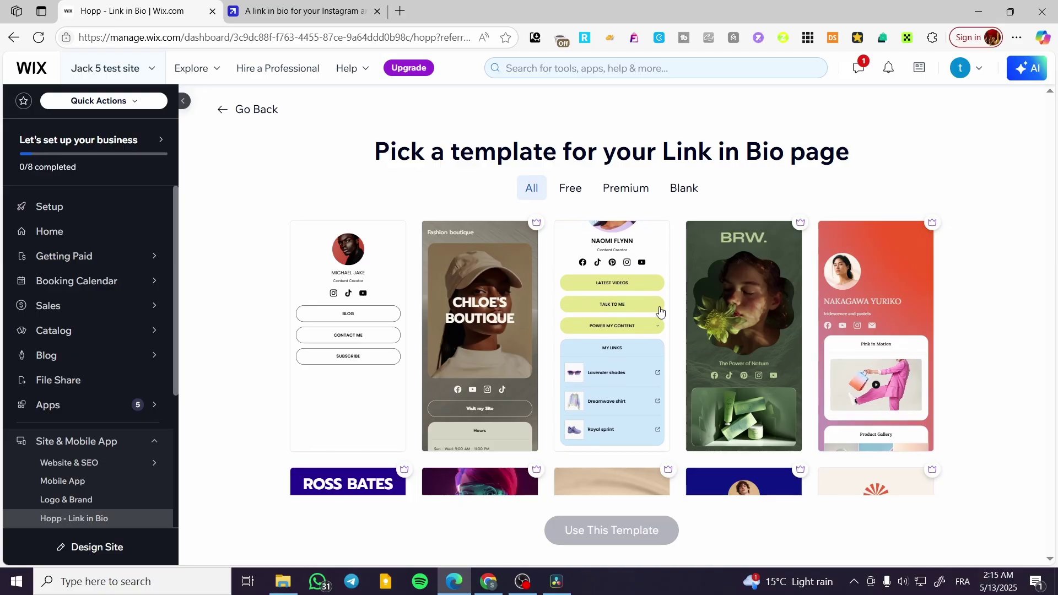
scroll(634, 300, down, 8)
click(571, 188)
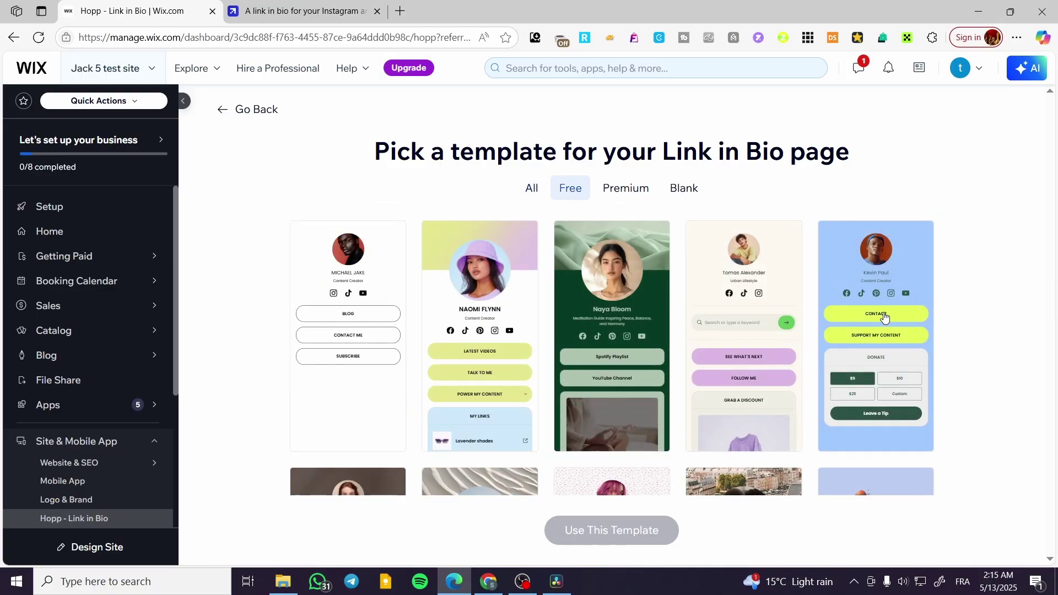
click(779, 308)
click(644, 531)
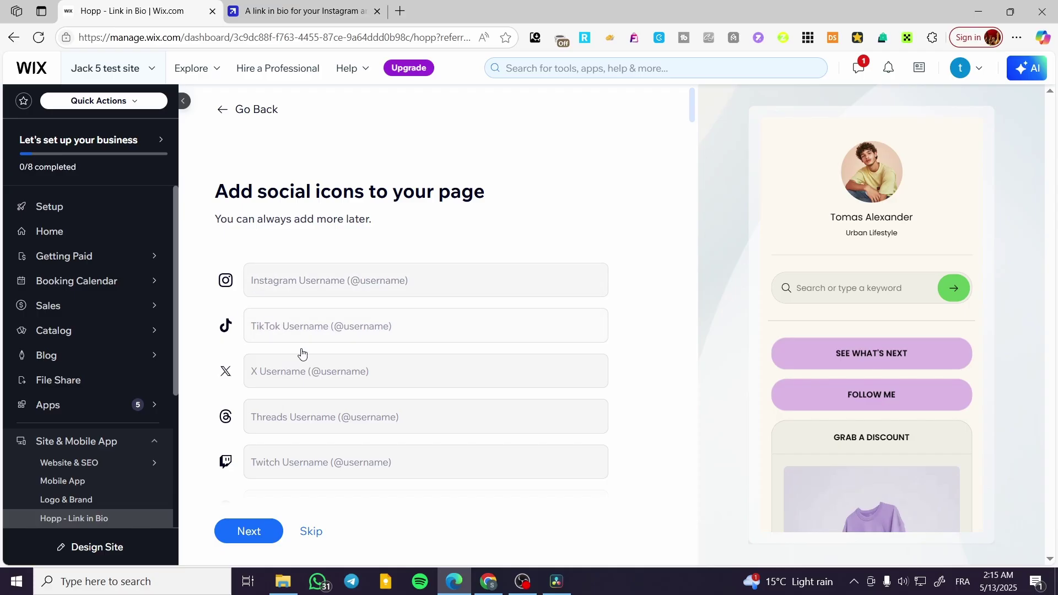
Step: Review the social icon fields and page preview, then skip adding social icons and advanced search
scroll(303, 386, down, 8)
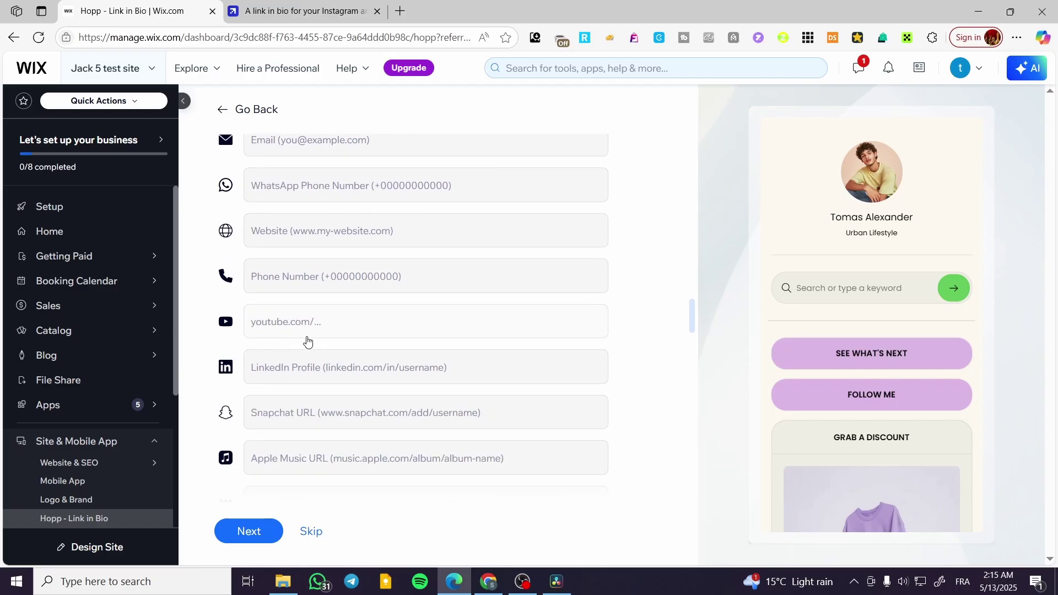
scroll(860, 226, down, 5)
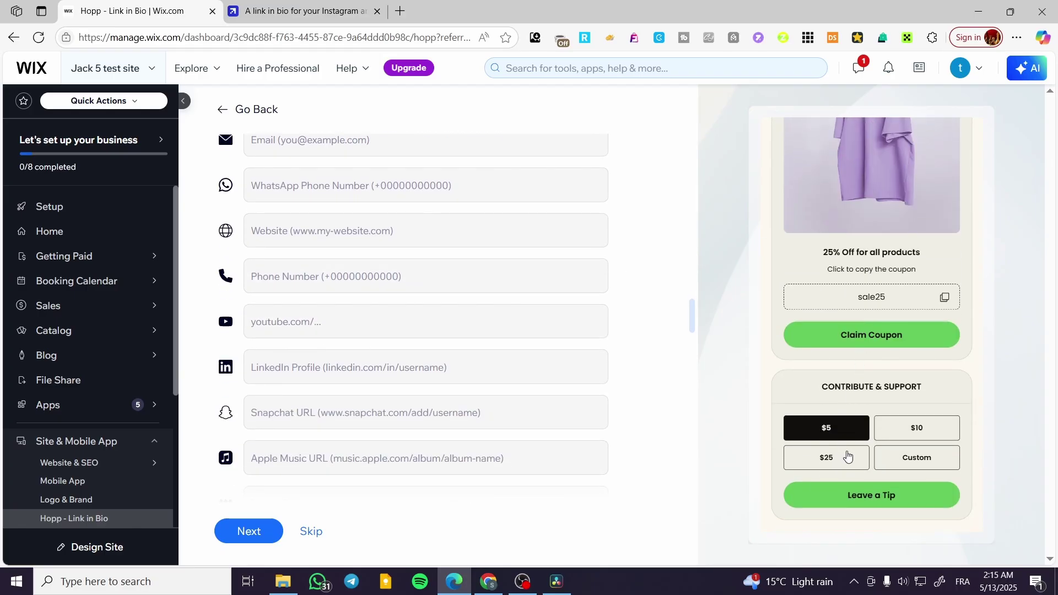
scroll(877, 386, up, 5)
scroll(391, 284, down, 8)
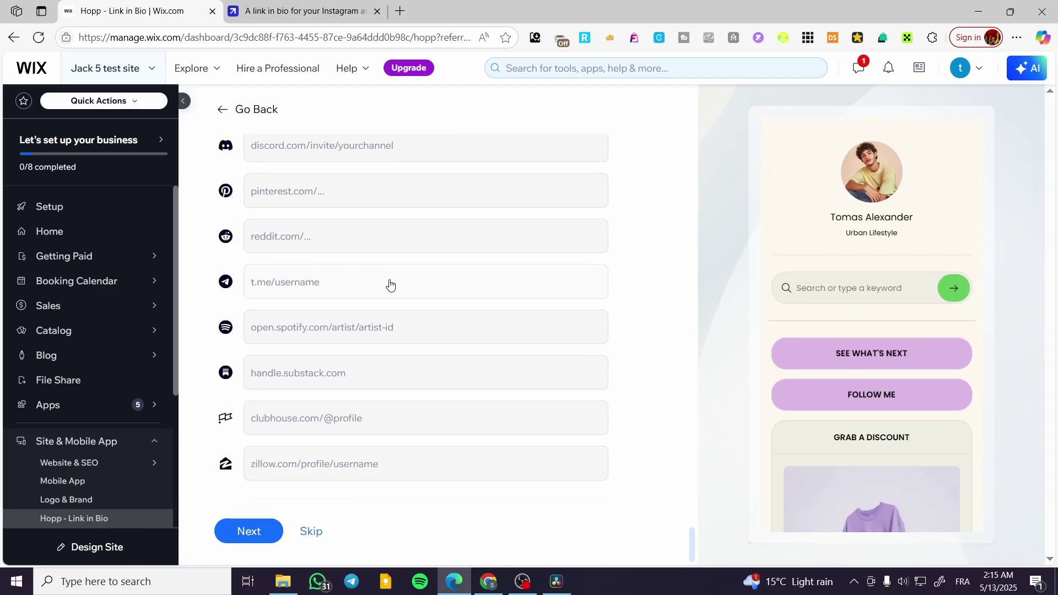
click(312, 533)
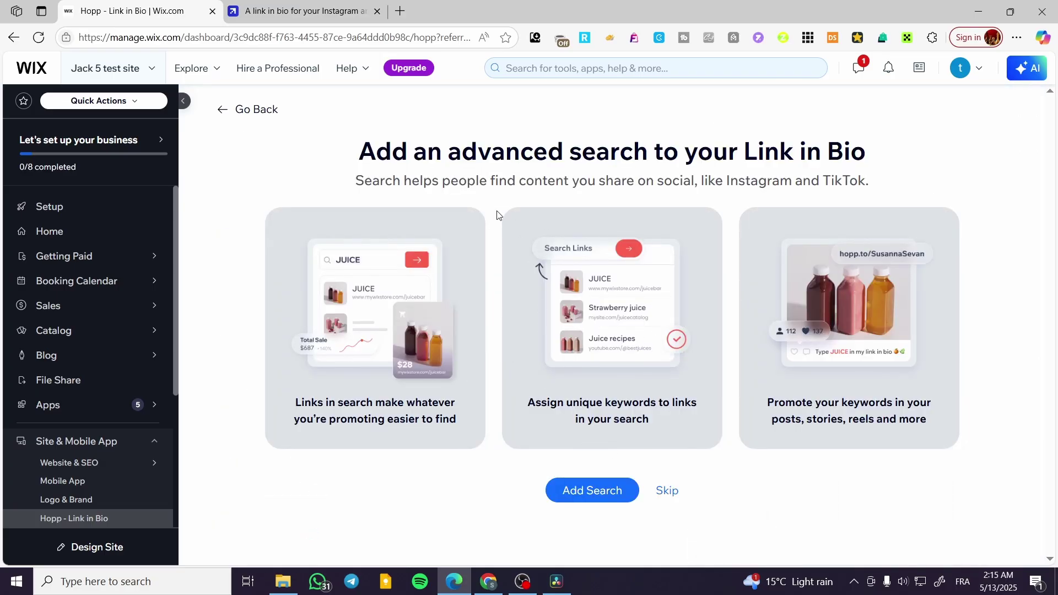
click(668, 492)
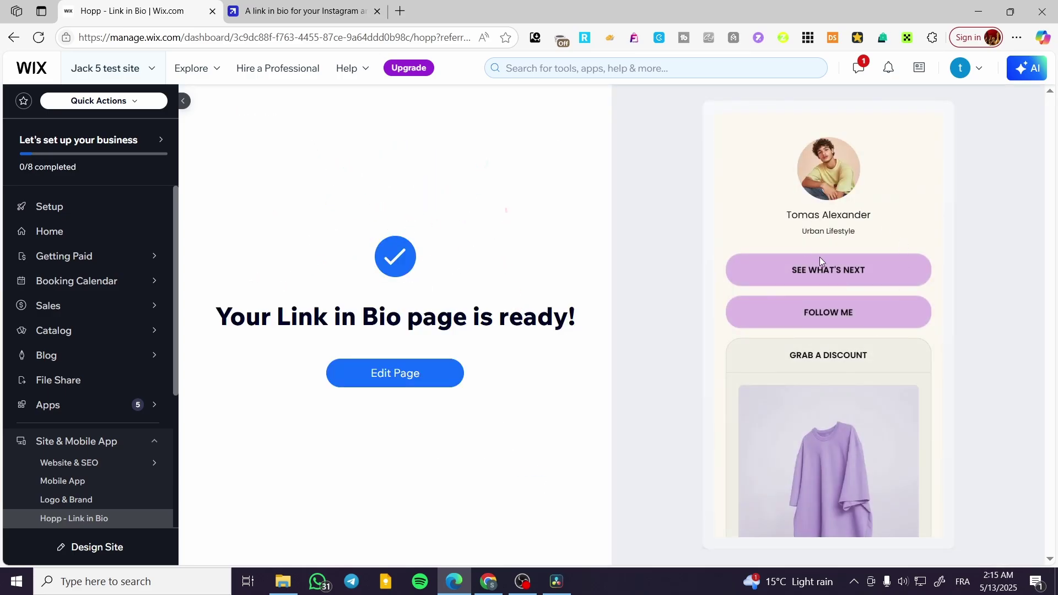
Step: Open the new Link in Bio page in the Hopp editor and dismiss the Hopp Pro upgrade offer
click(395, 367)
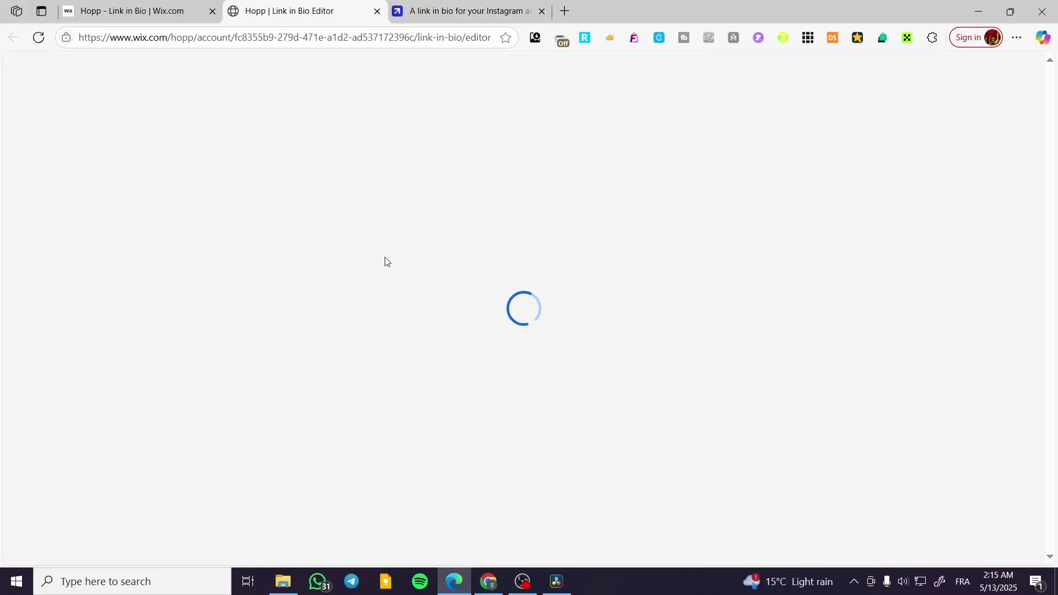
click(409, 2)
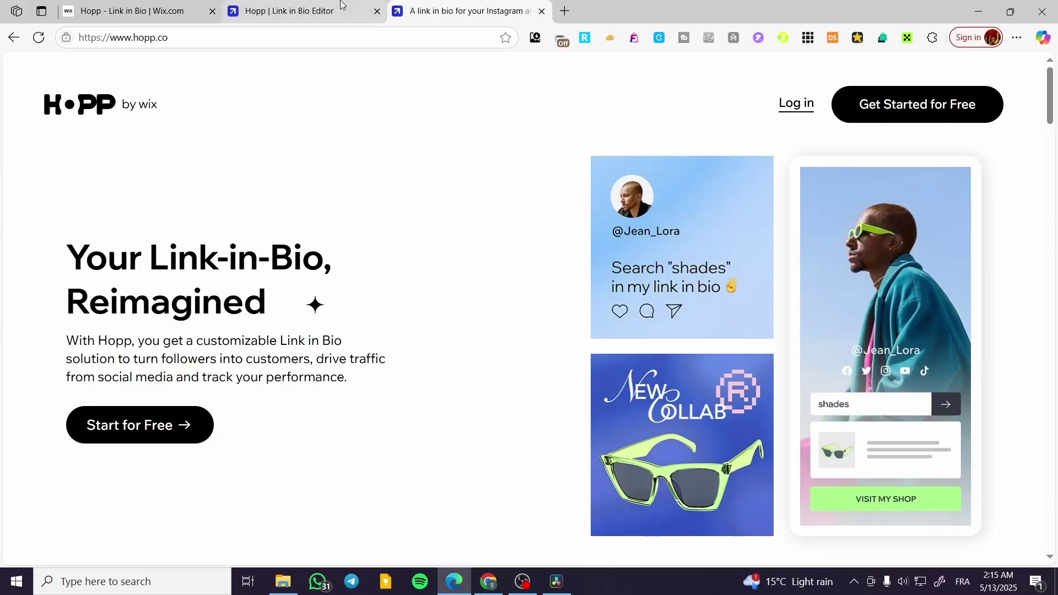
click(340, 2)
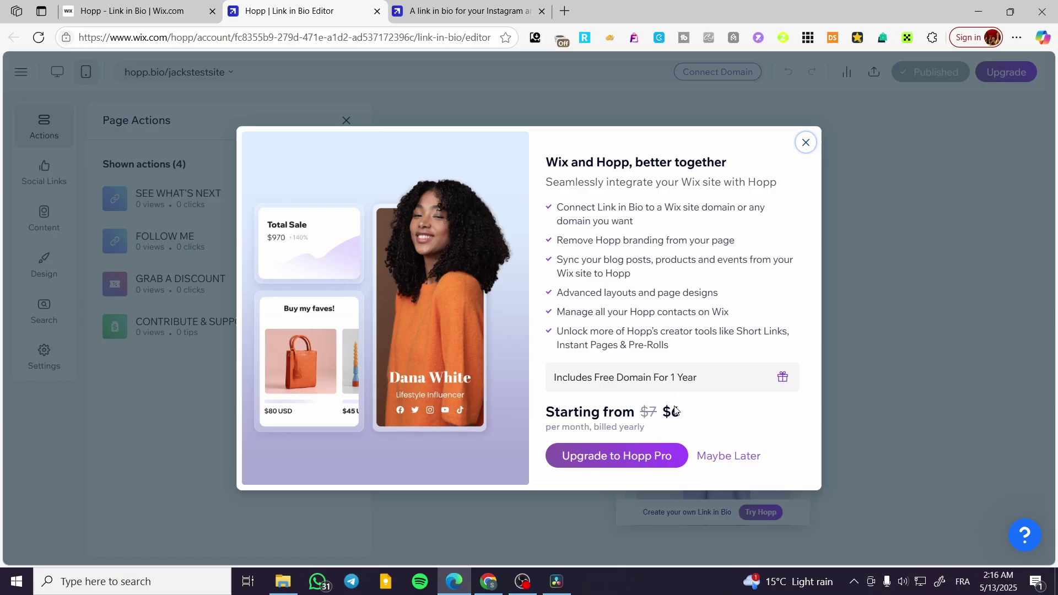
click(810, 152)
click(729, 176)
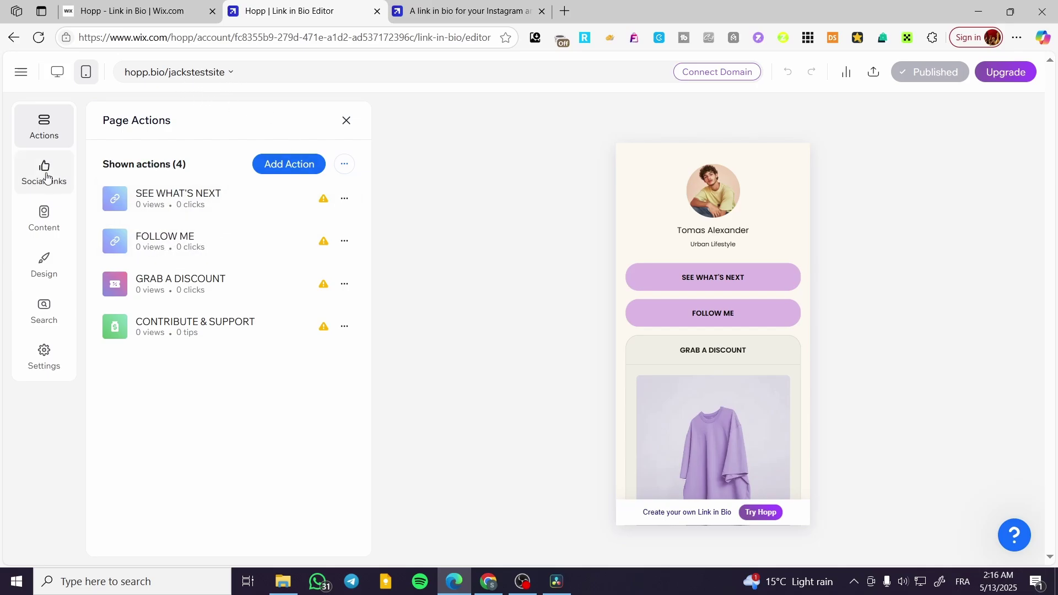
Step: Start a new Product action on the page using the Wix store product Mineral (Baking Soda-Free) Deodorant
scroll(704, 307, down, 6)
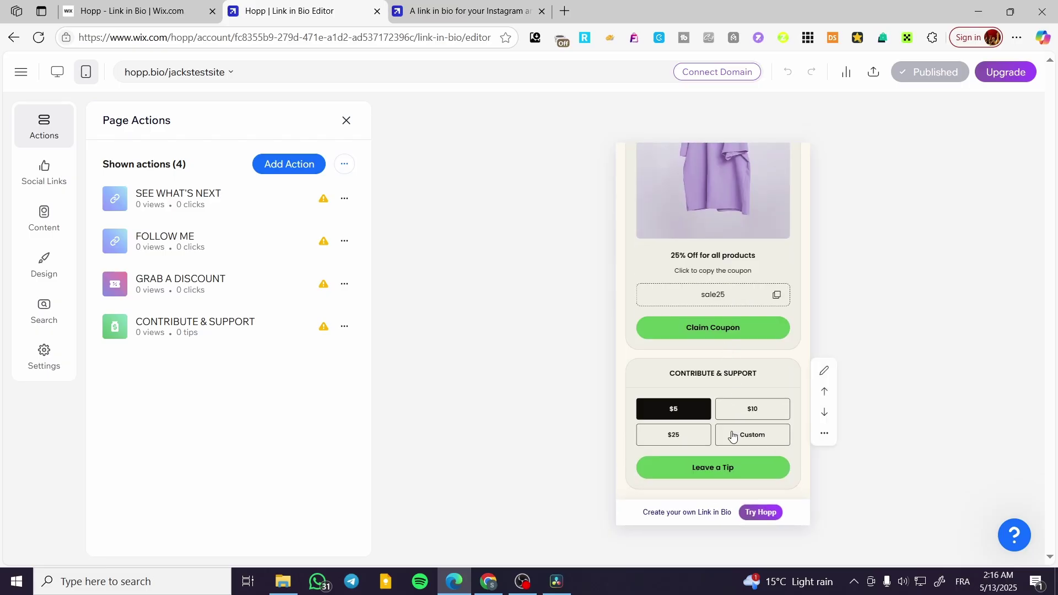
scroll(719, 386, up, 6)
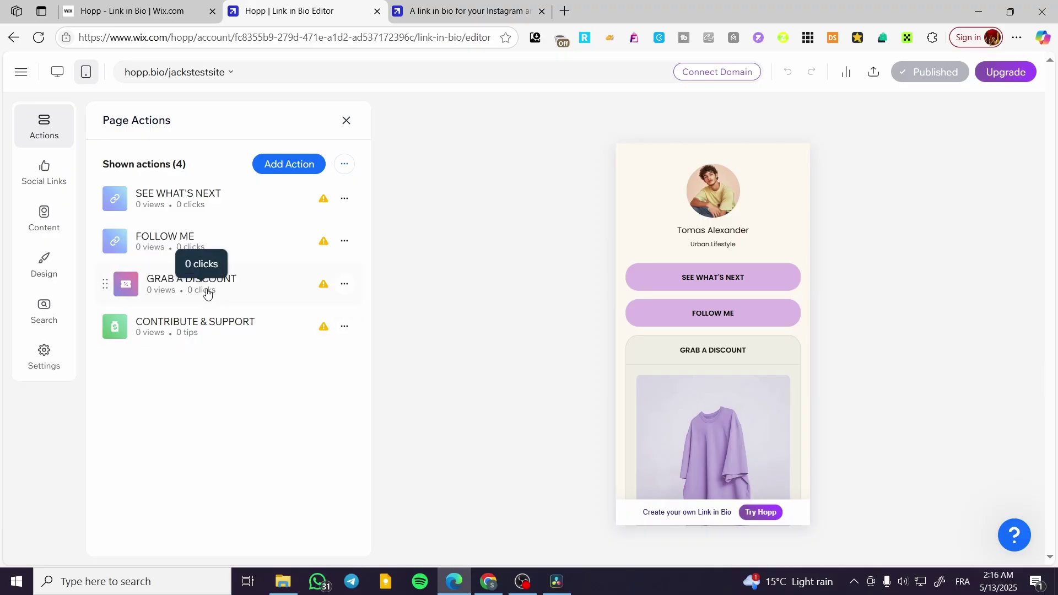
scroll(654, 378, down, 2)
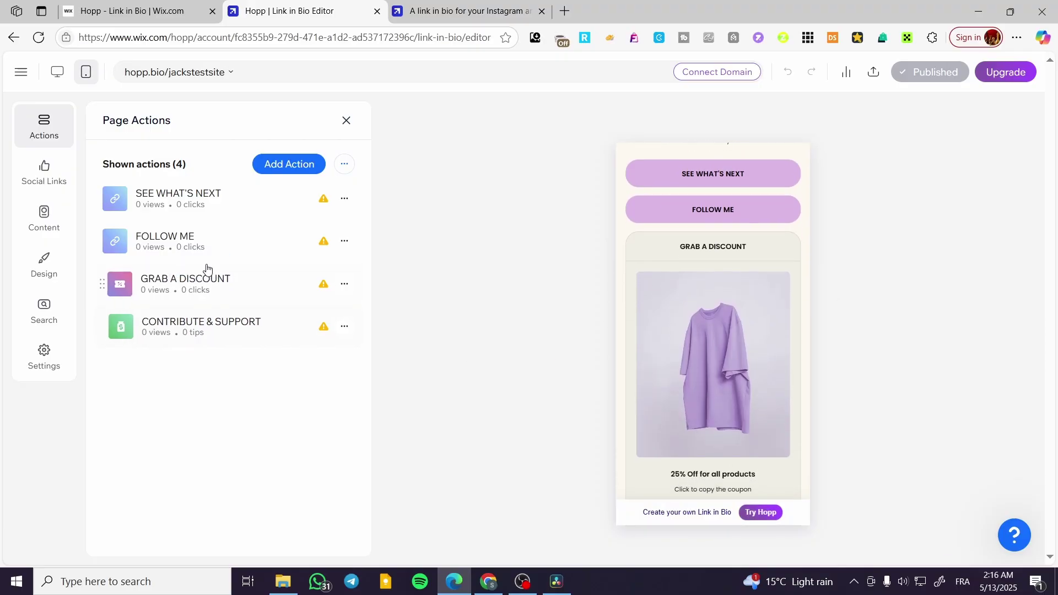
click(284, 165)
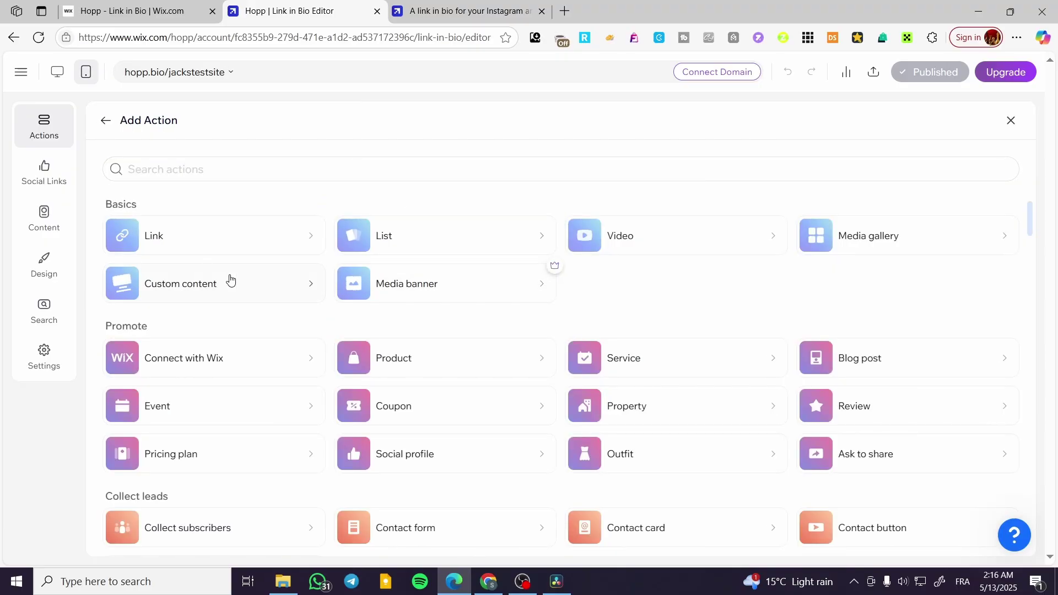
scroll(215, 337, down, 1)
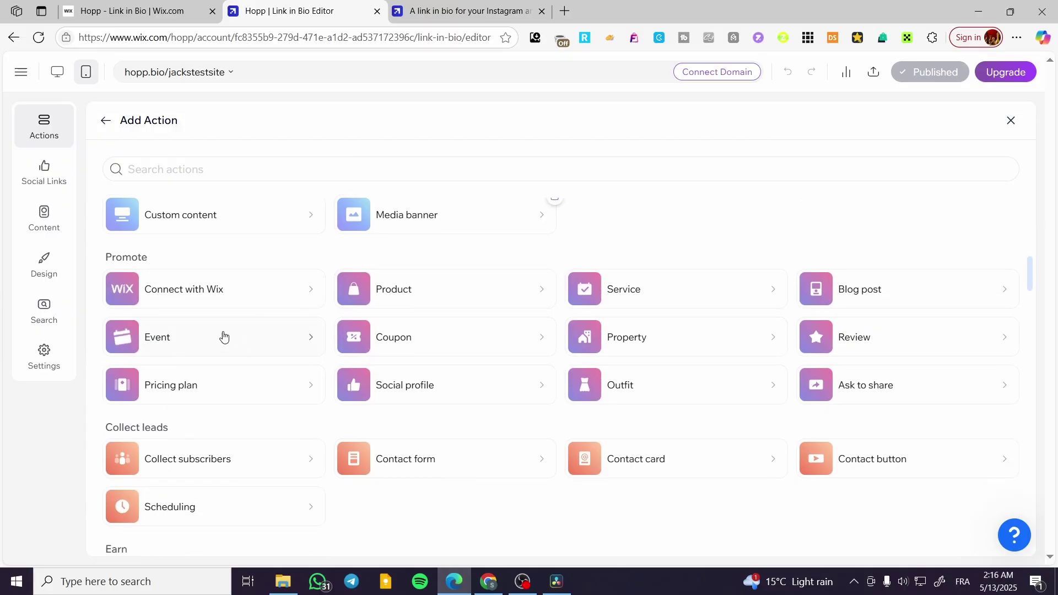
click(510, 300)
click(301, 293)
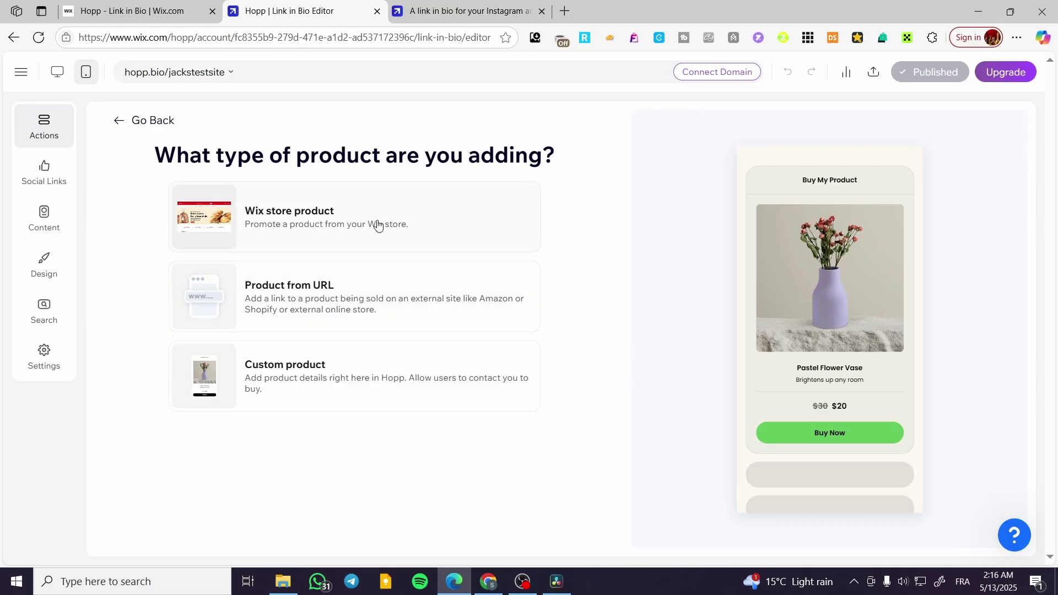
click(305, 232)
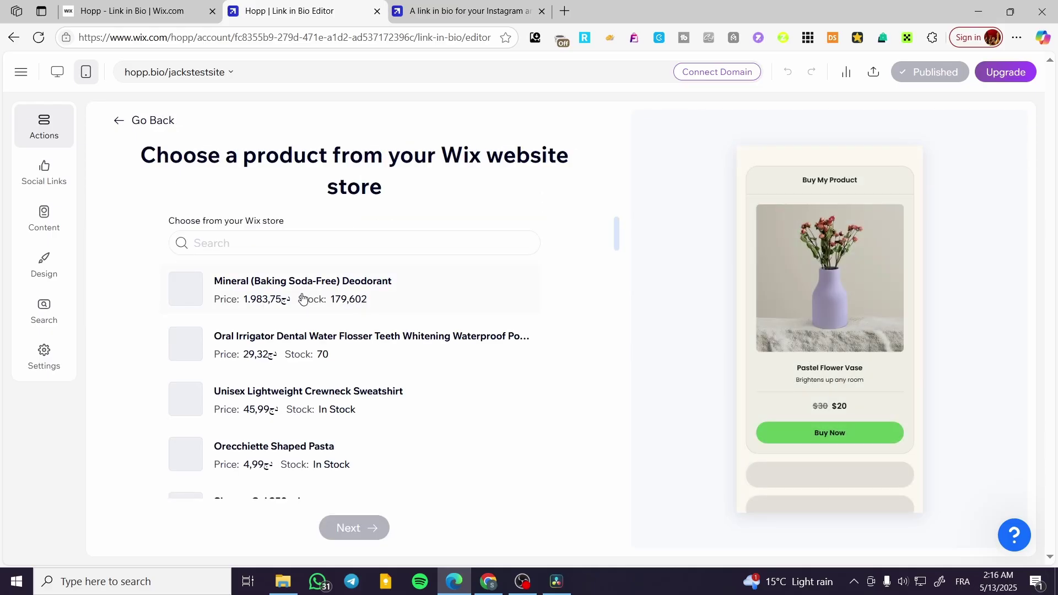
click(316, 301)
click(358, 528)
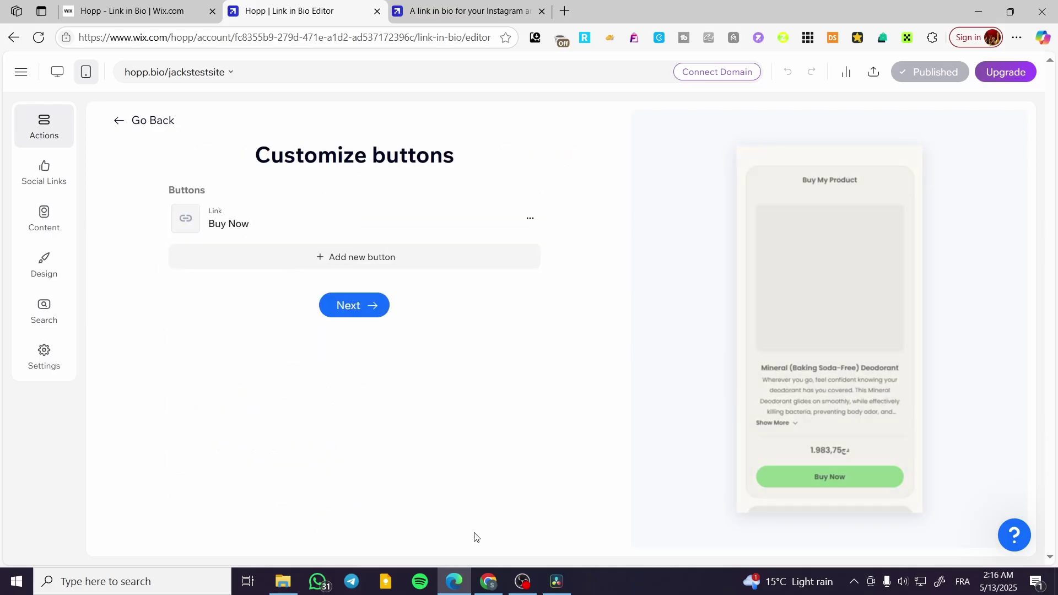
Step: Keep the Buy Now button, choose the Card display with the title Buy My Product, and finish creating the action
click(360, 312)
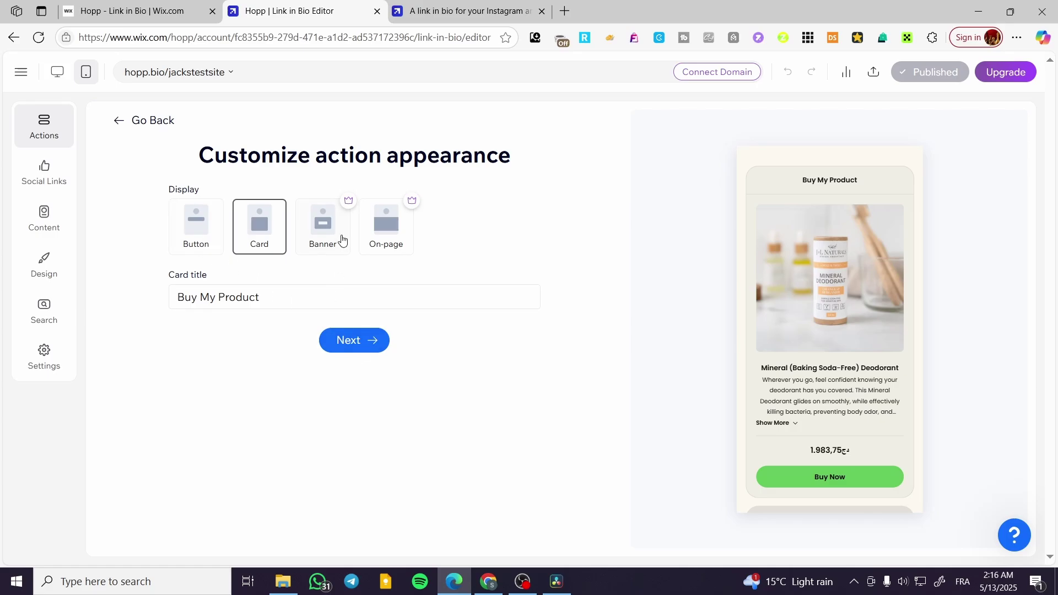
click(326, 226)
click(196, 226)
click(259, 226)
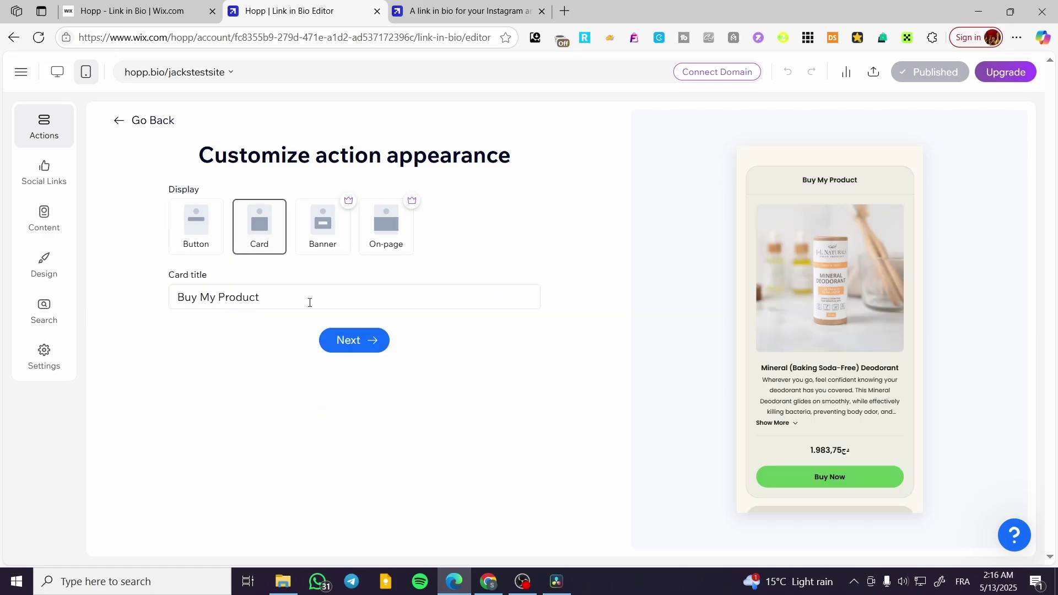
click(350, 343)
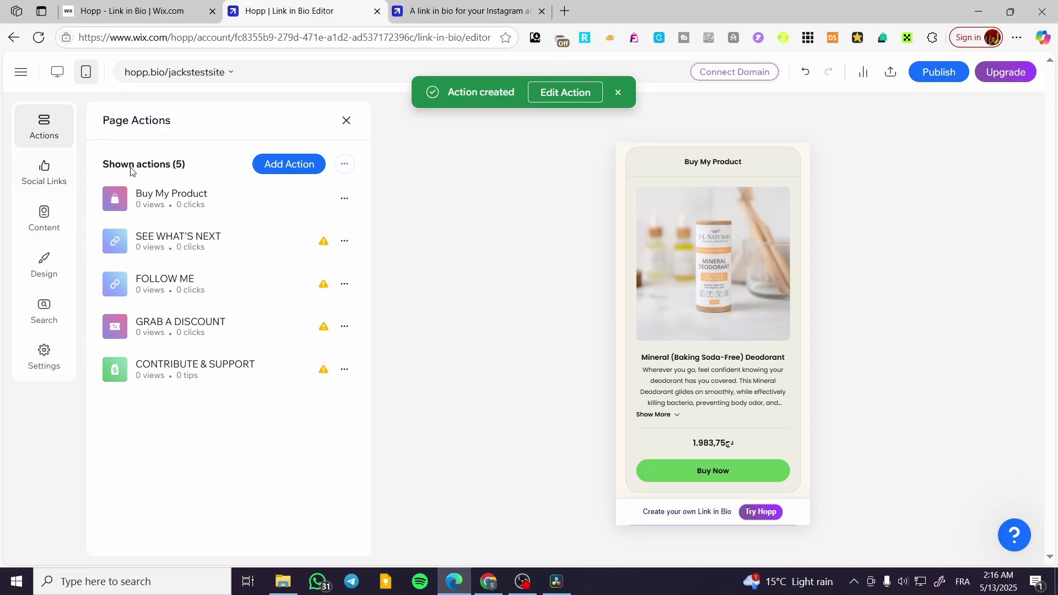
Step: Review the editor's social links, content, design, search and general settings for the Link in Bio page
click(34, 158)
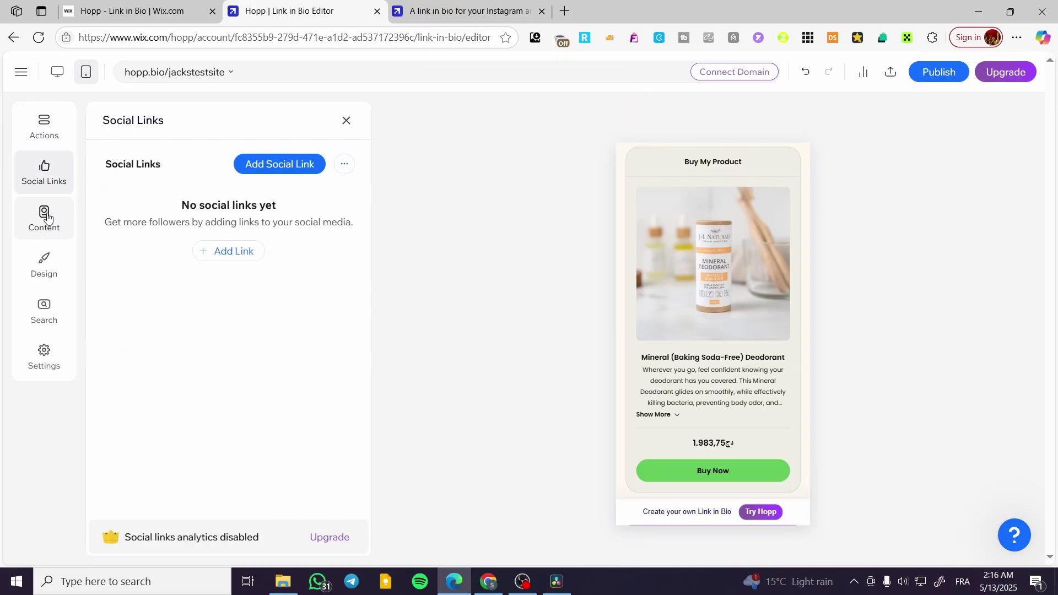
click(45, 218)
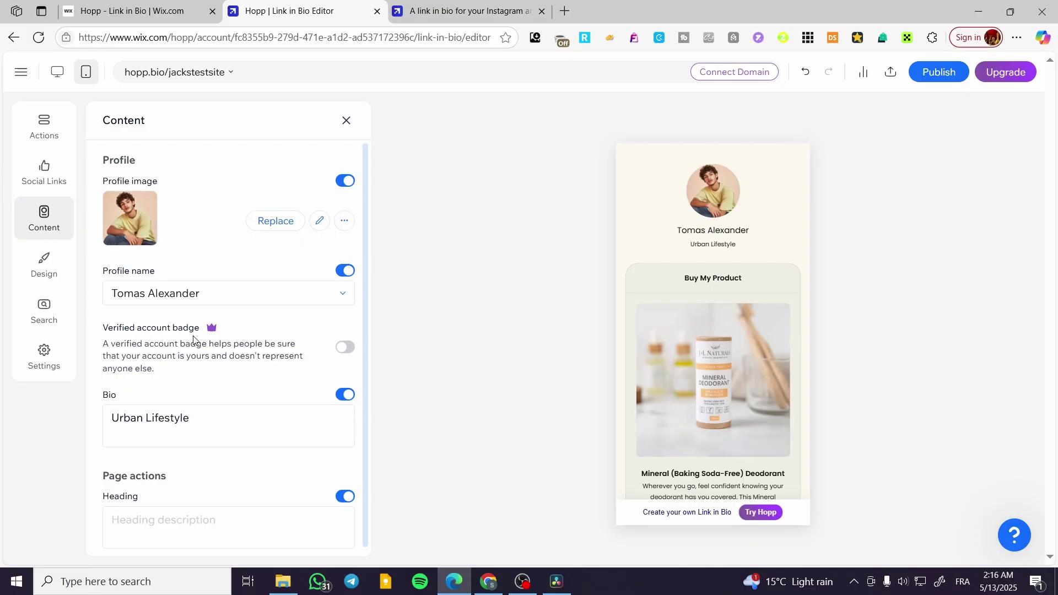
scroll(209, 342, down, 1)
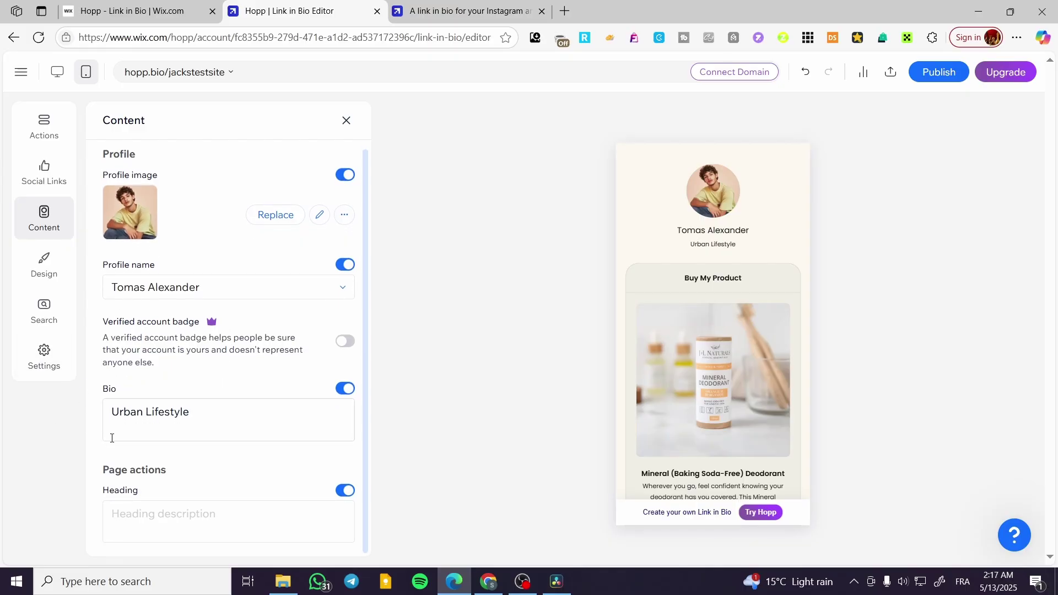
click(47, 263)
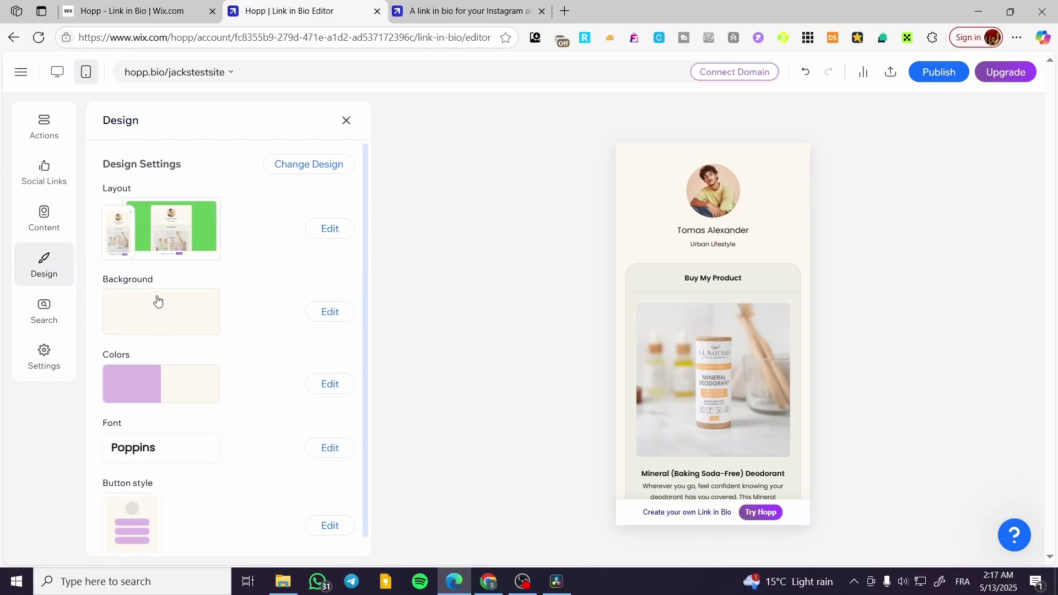
scroll(146, 402, down, 1)
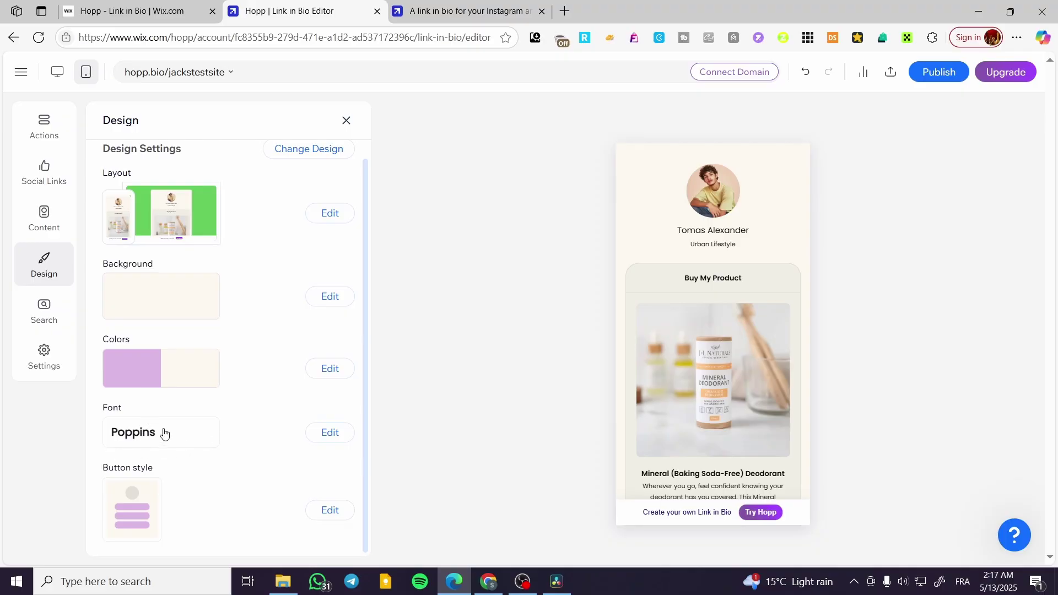
click(43, 311)
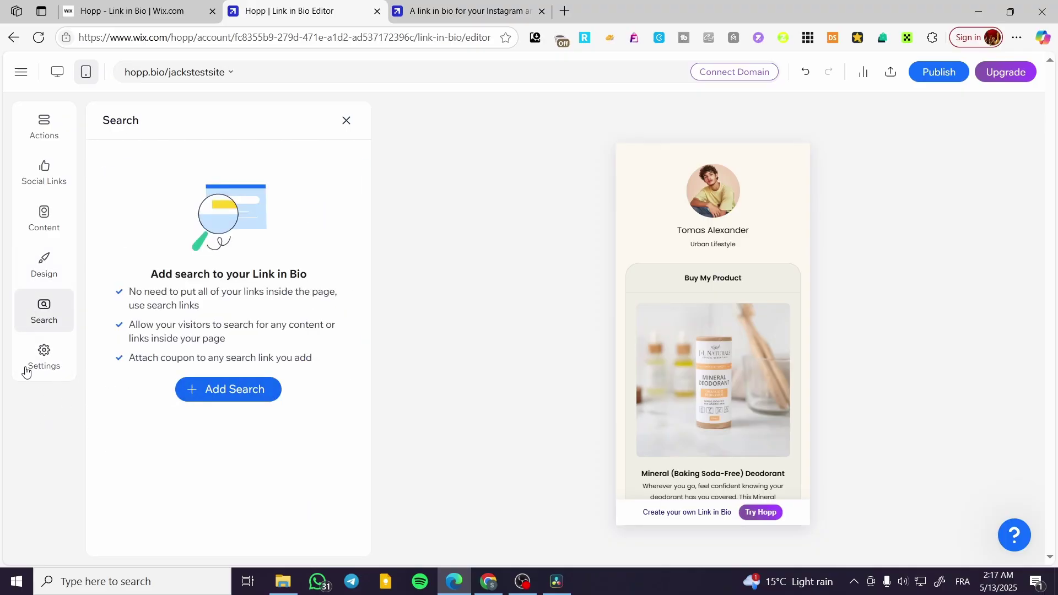
click(46, 359)
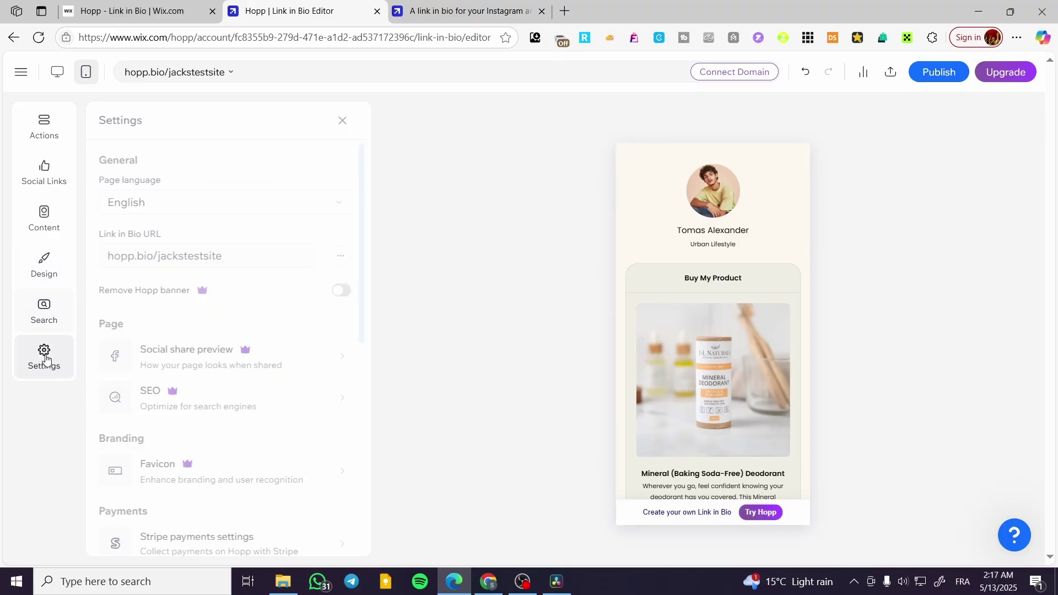
Step: Return to the list of page actions and close the Hopp homepage browser tab
click(44, 133)
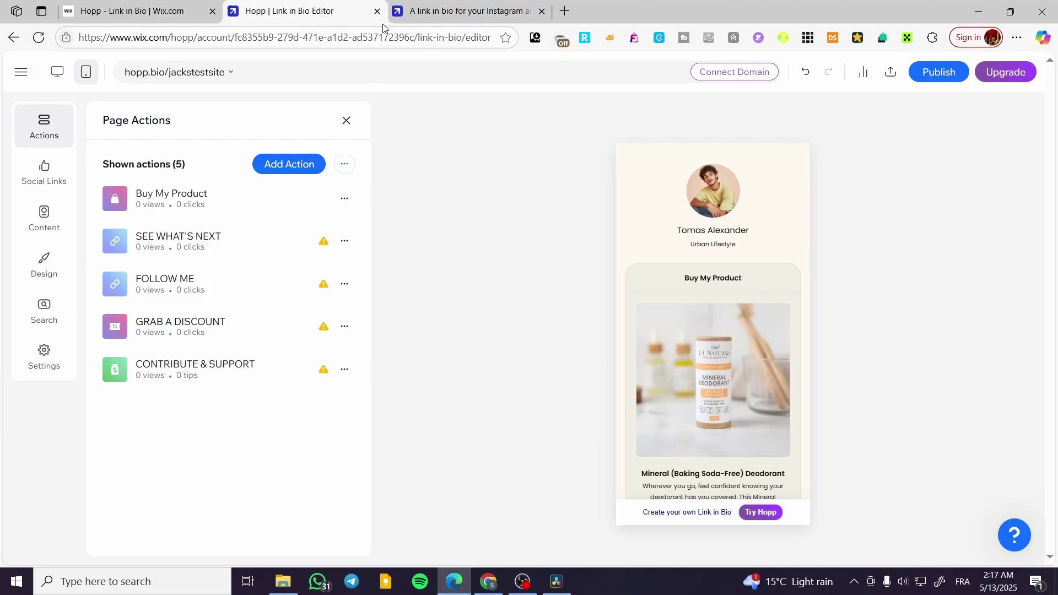
click(542, 11)
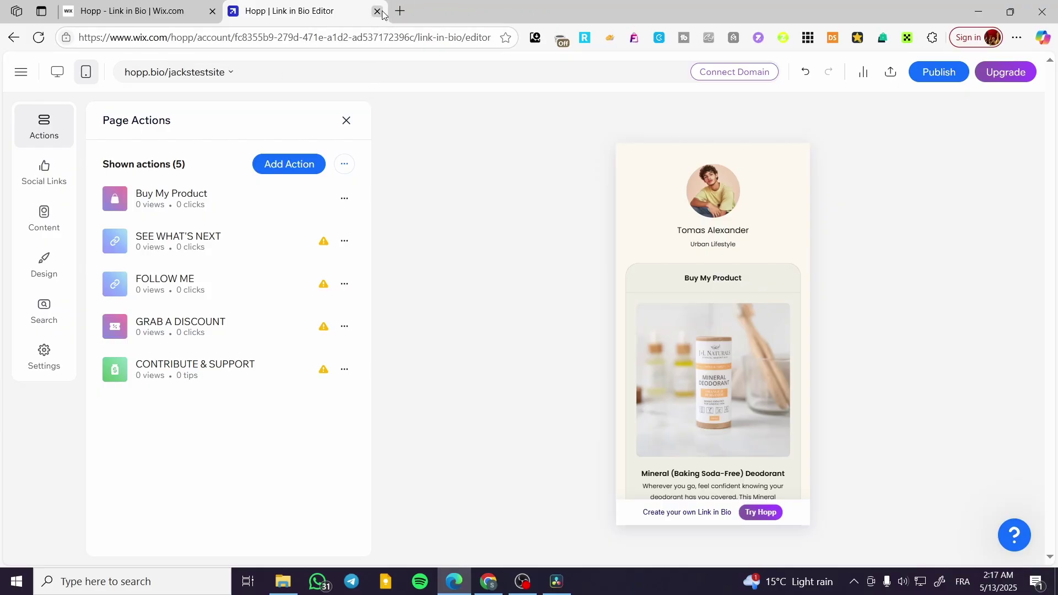